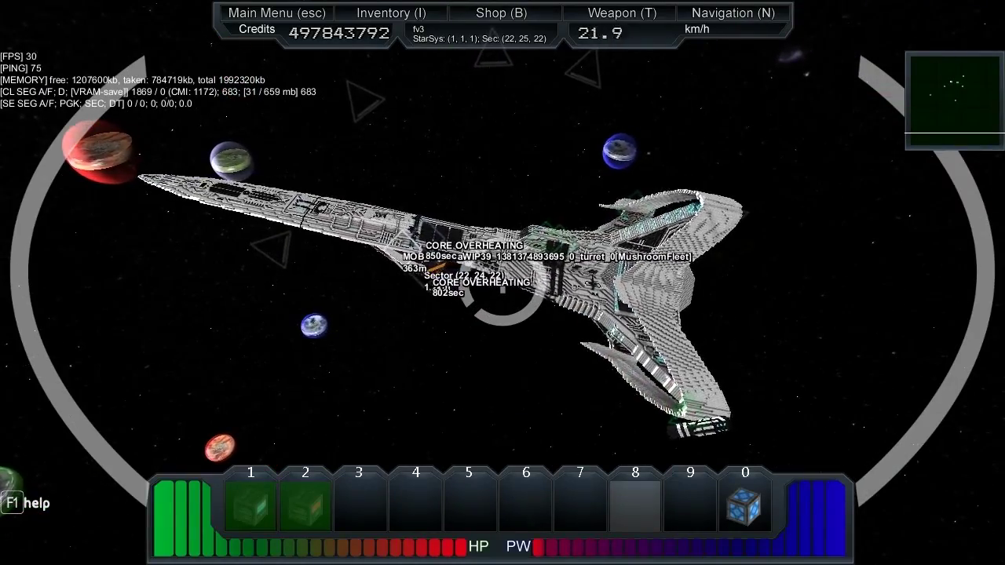
Step: Hide the HUD with F1 for a clean view of the long white ship
key("F1")
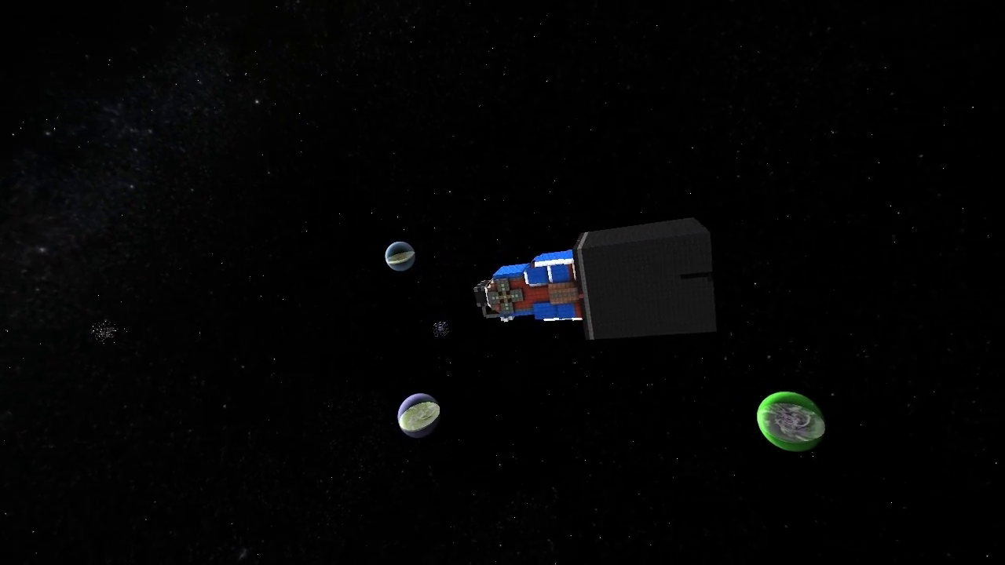
Step: Restore the HUD while facing the blue pirate ship fused to the black block
key("Tab")
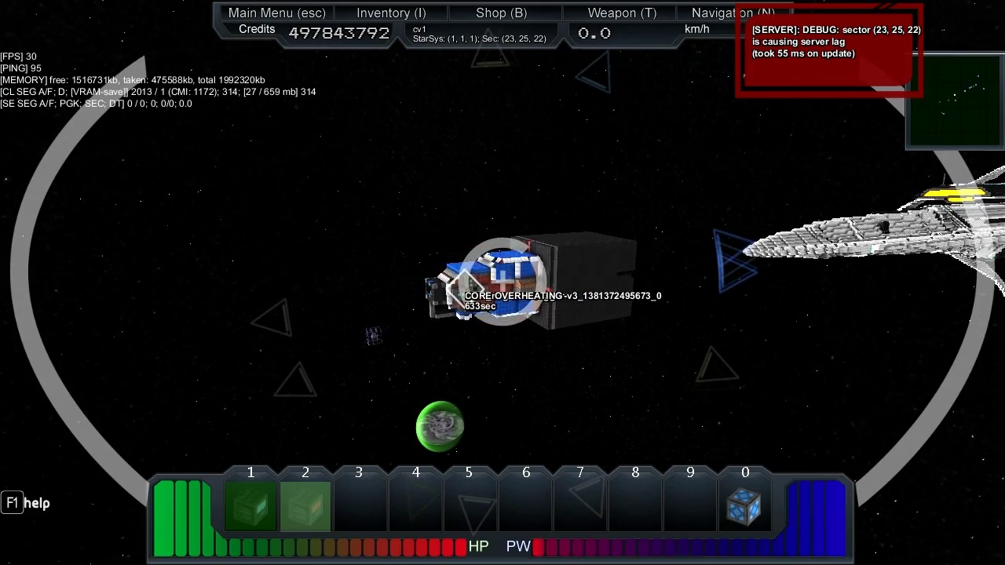
Step: Run /destroy_entity on the blue pirate, then /spawn_mobs_line migraine-trigger-mk8 10001 1
key("Return")
type("/")
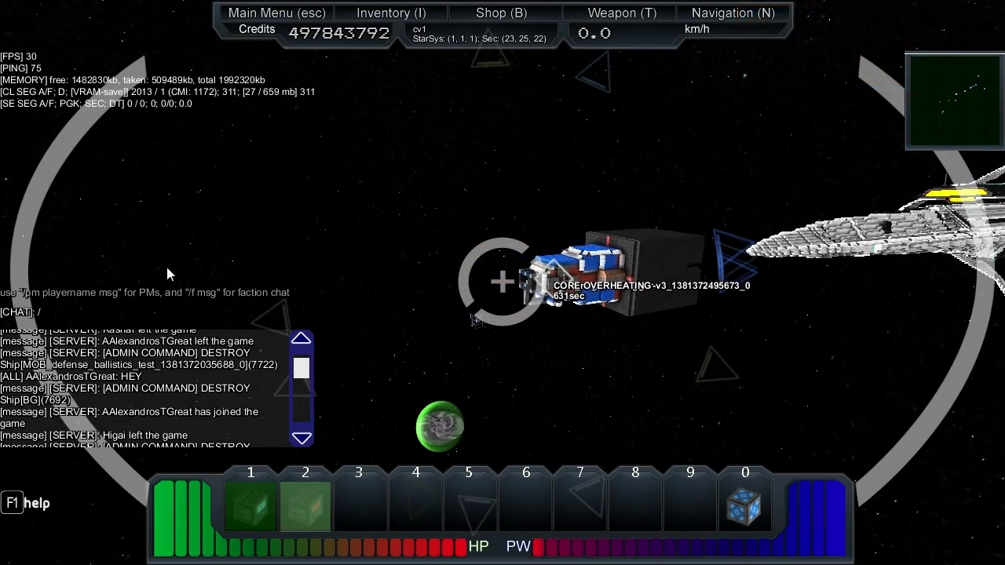
type("destroy_entity")
key("Return")
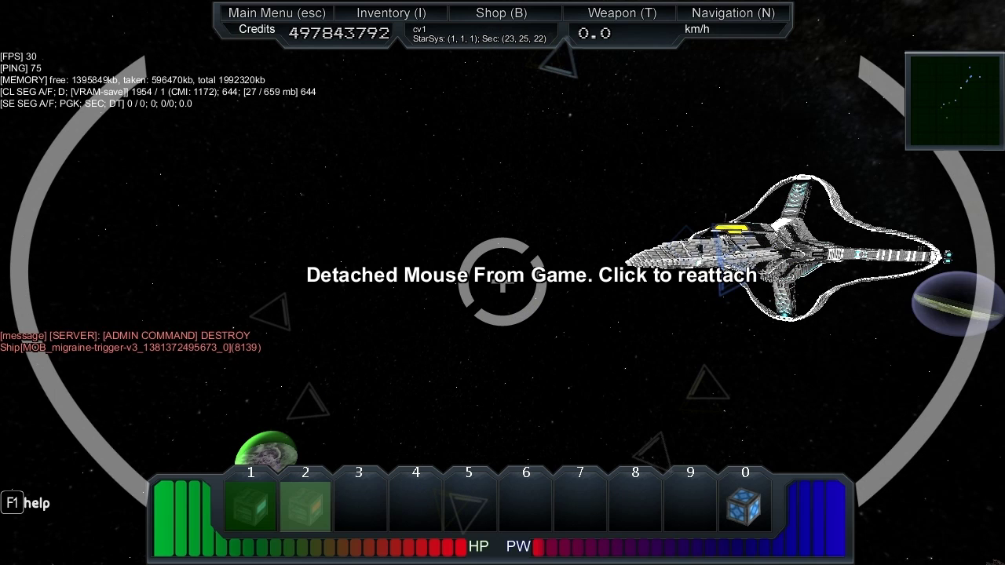
key("Return")
key("Up")
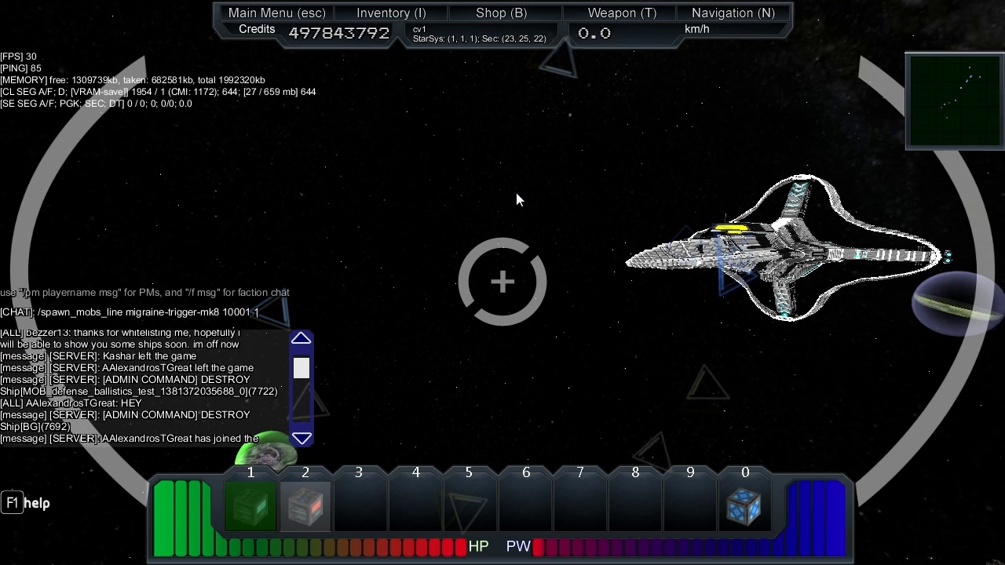
key("Return")
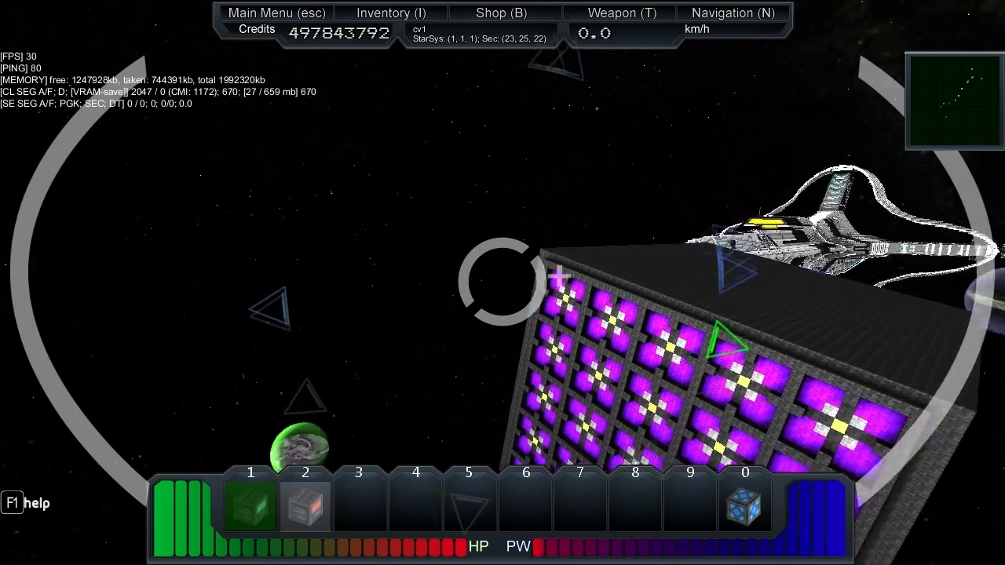
key("w")
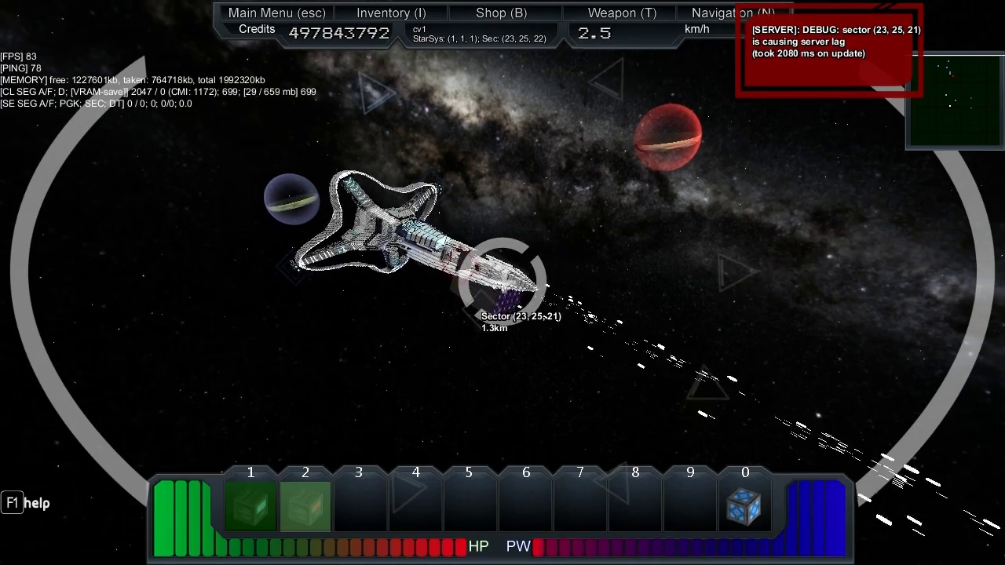
Step: Fly the ship against the dark armor test wall, toggling the HUD for a clean view
key("w")
key("w")
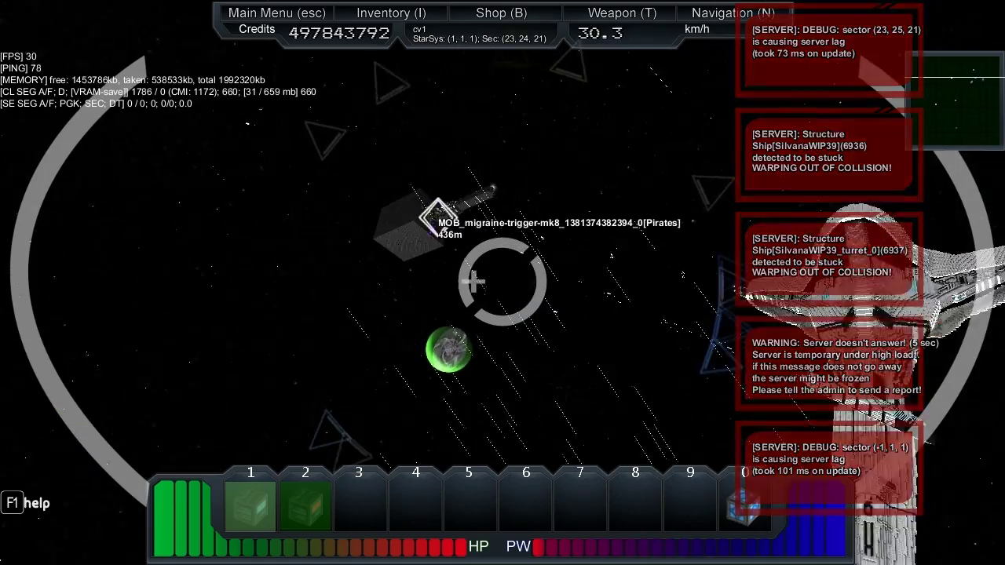
key("F1")
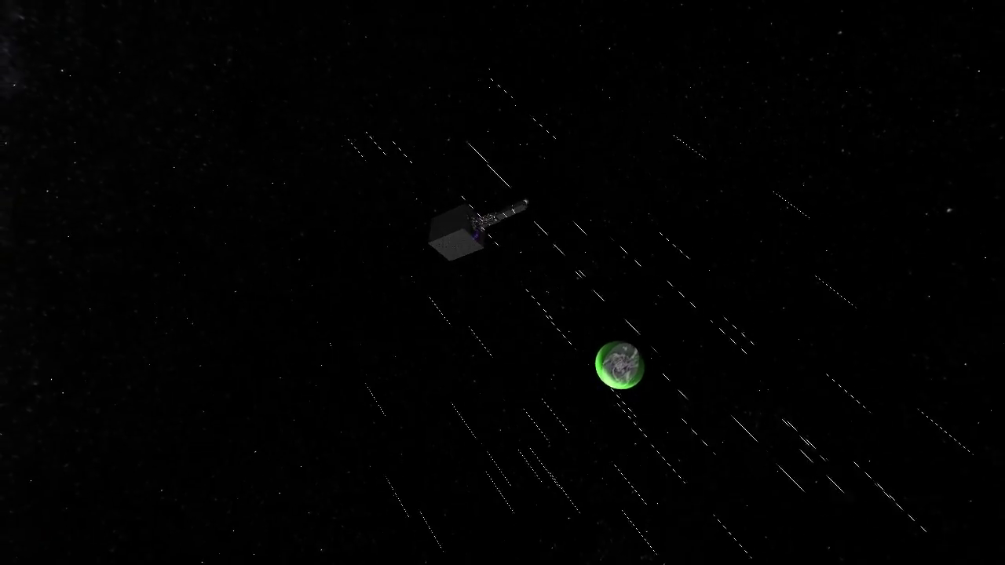
key("F1")
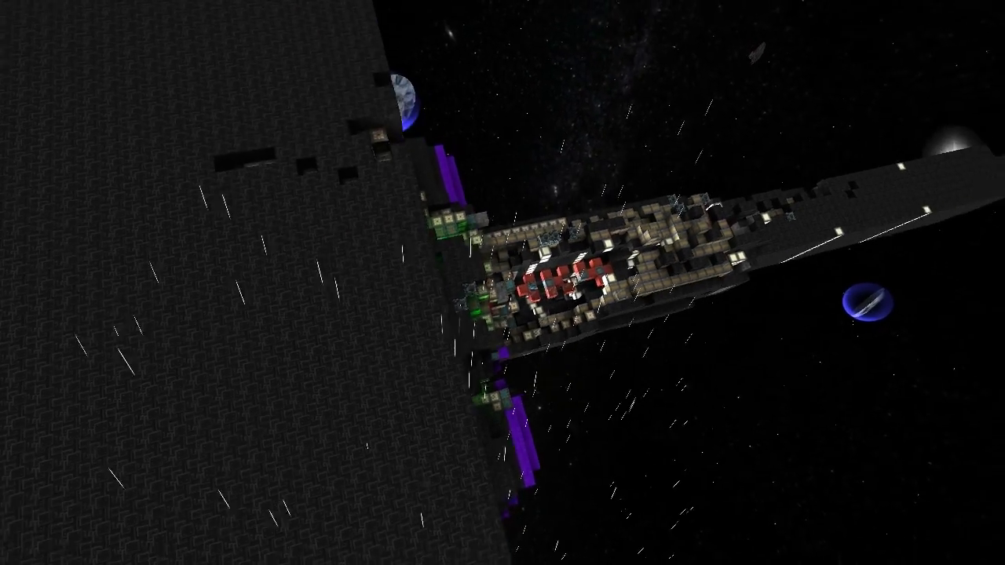
key("Tab")
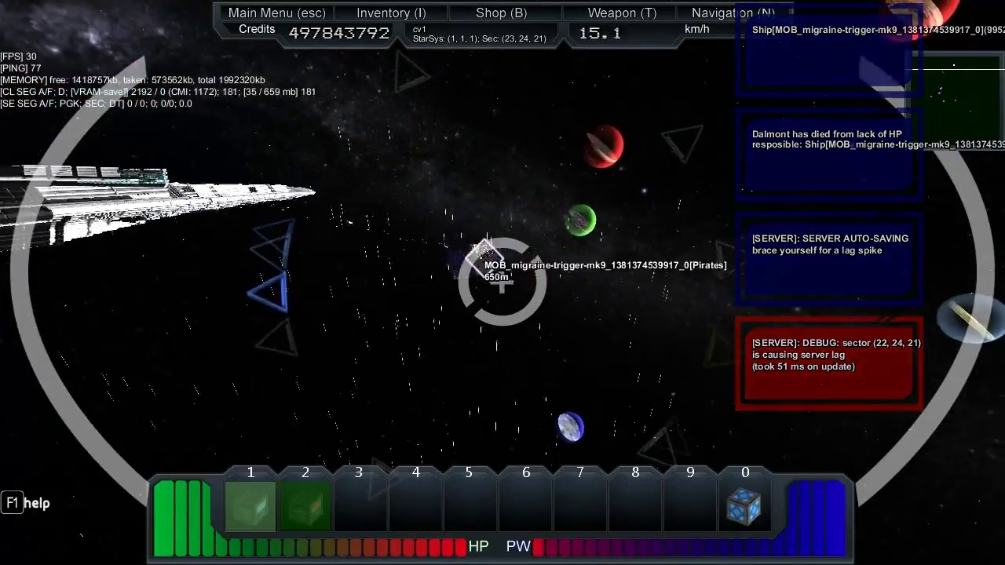
Step: Send /start_ship_ai 10001 for the targeted mob ship, then watch with the HUD hidden
key("Return")
type("/st")
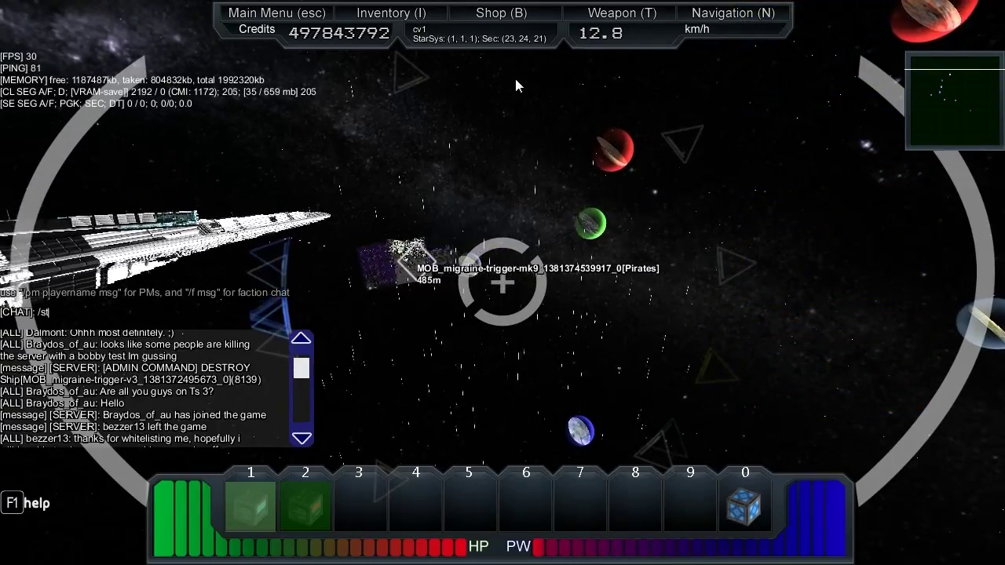
type("_ship_ai 10001")
key("Return")
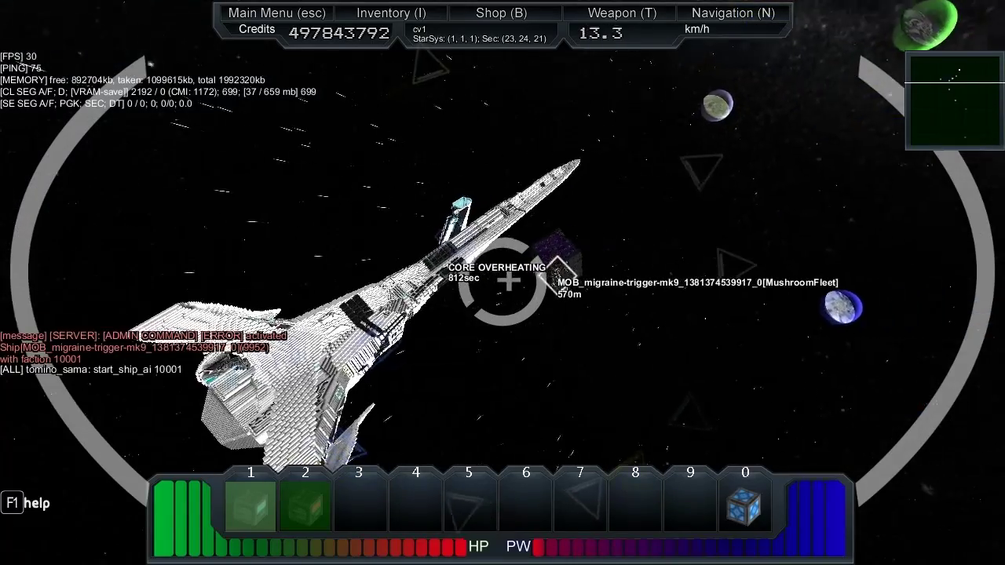
key("F1")
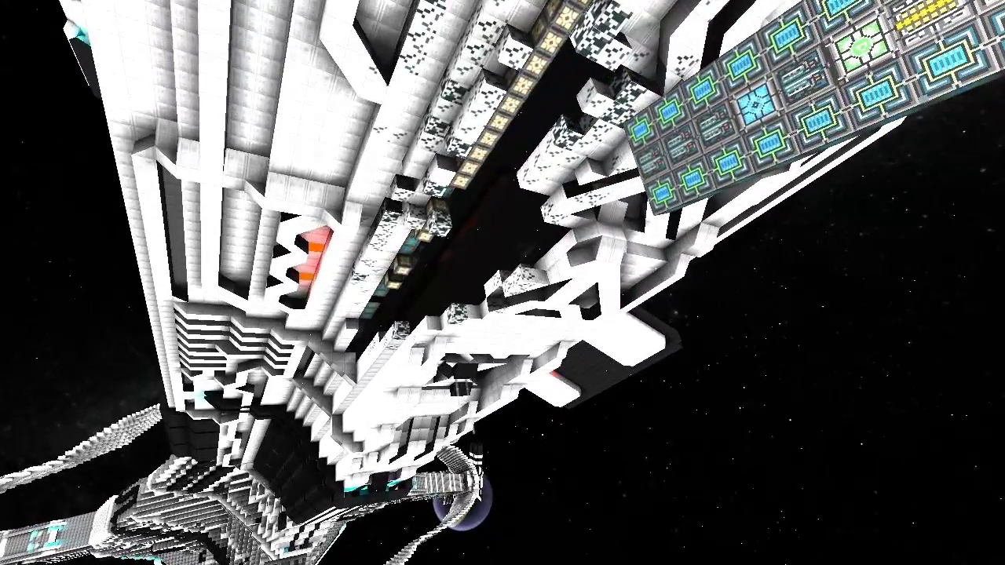
key("F1")
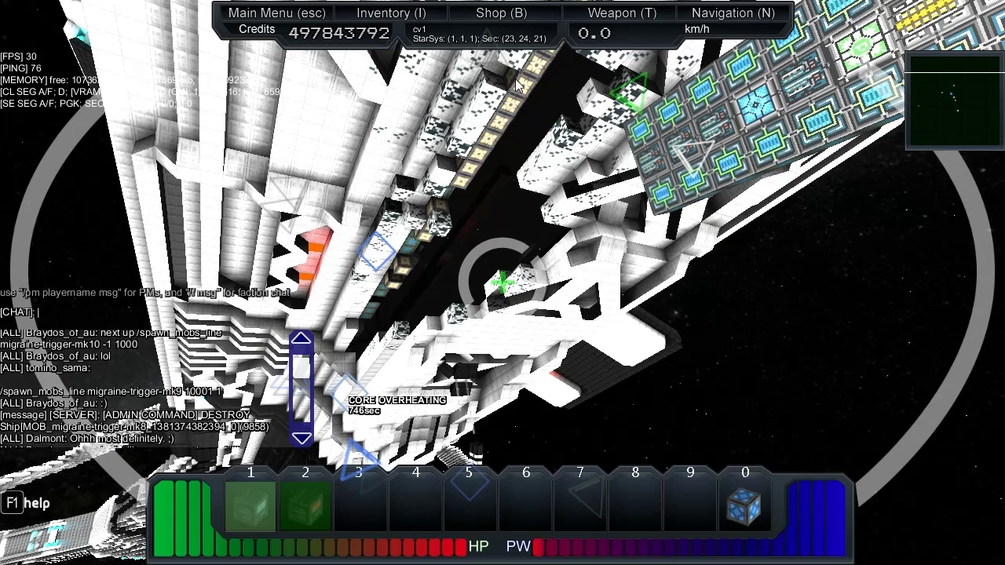
Step: Hide the HUD while approaching the overheating mk8 wreck in sector 22,23,22
key("F1")
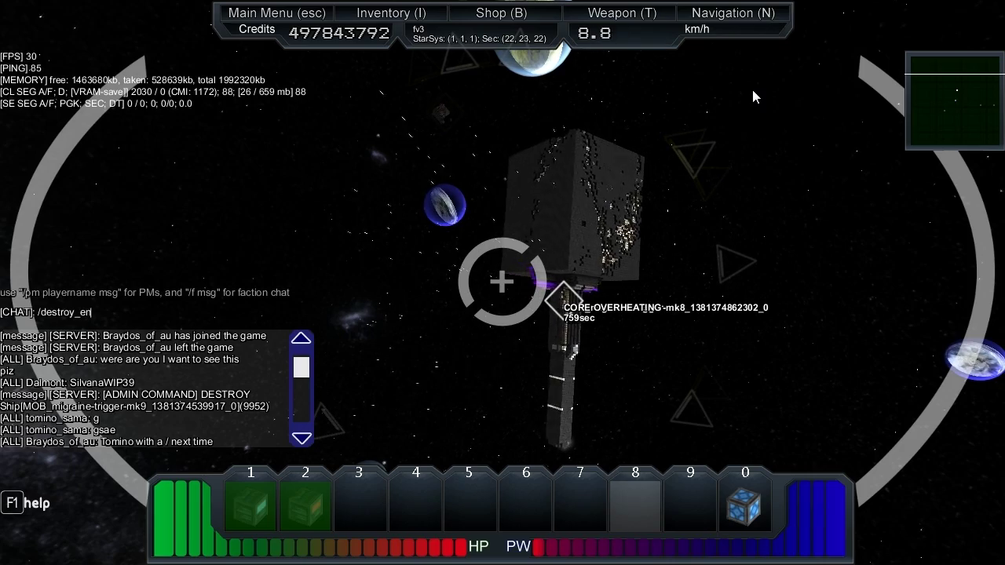
type("_entity")
Step: Send /destroy_entity to delete the targeted overheating mk8 wreck
key("Return")
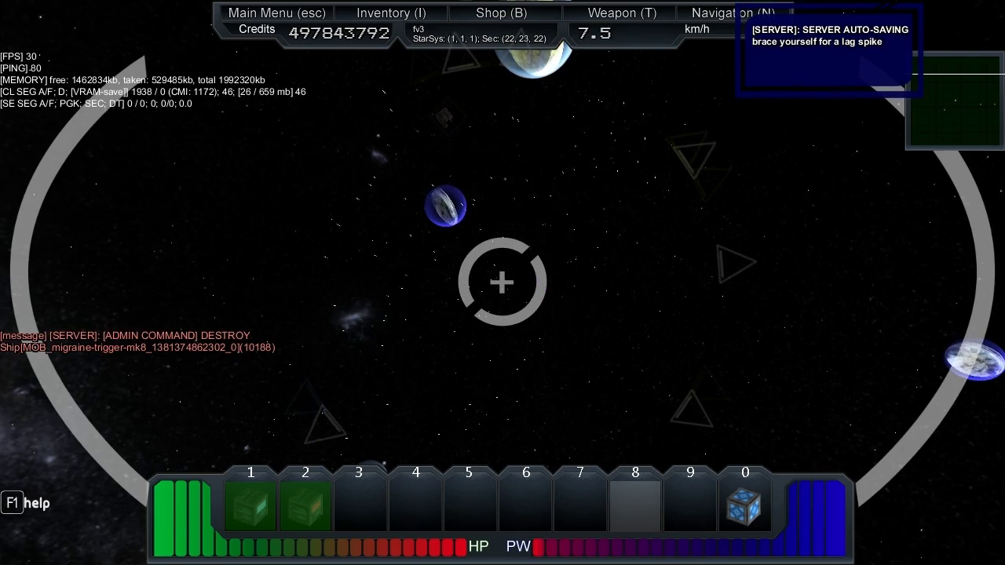